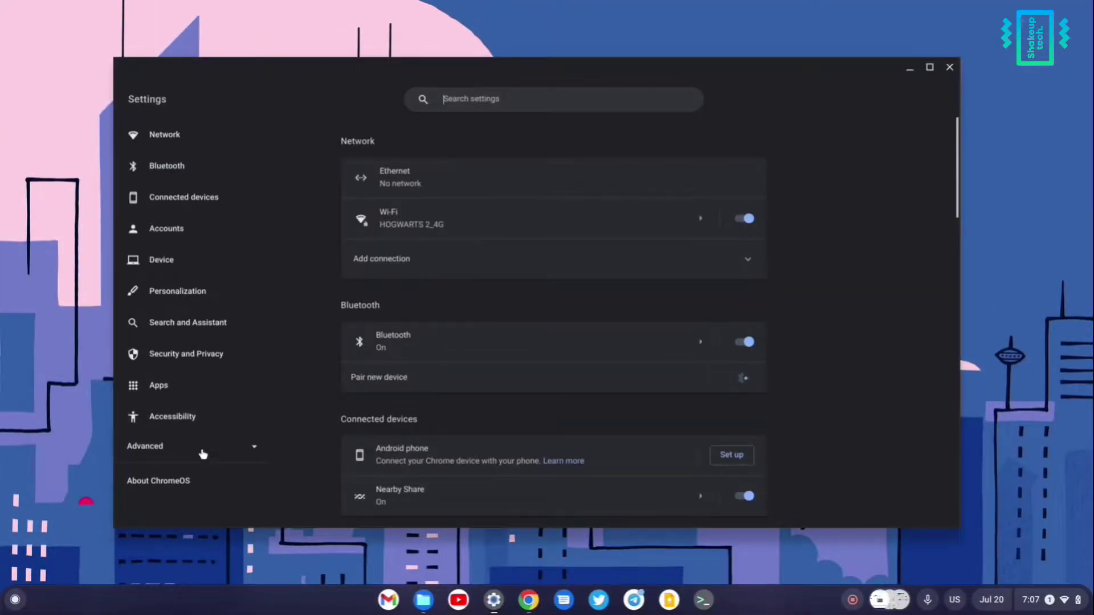
Step: View the Linux development environment page under Advanced > Developers, then minimize Settings
left_click(203, 450)
scroll(203, 452, "down", 3)
left_click(199, 426)
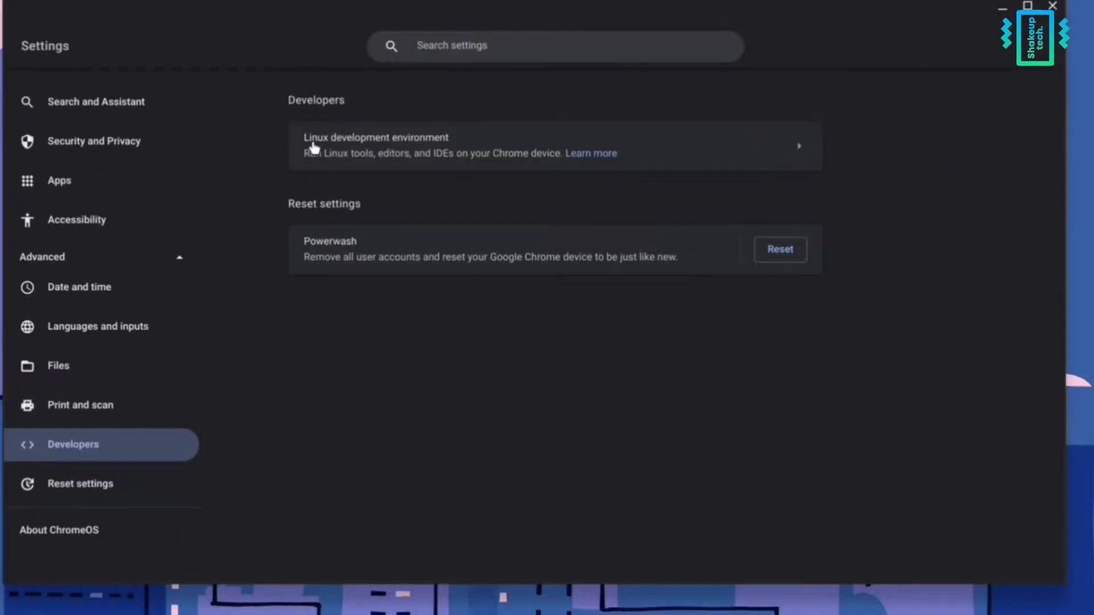
left_click(798, 147)
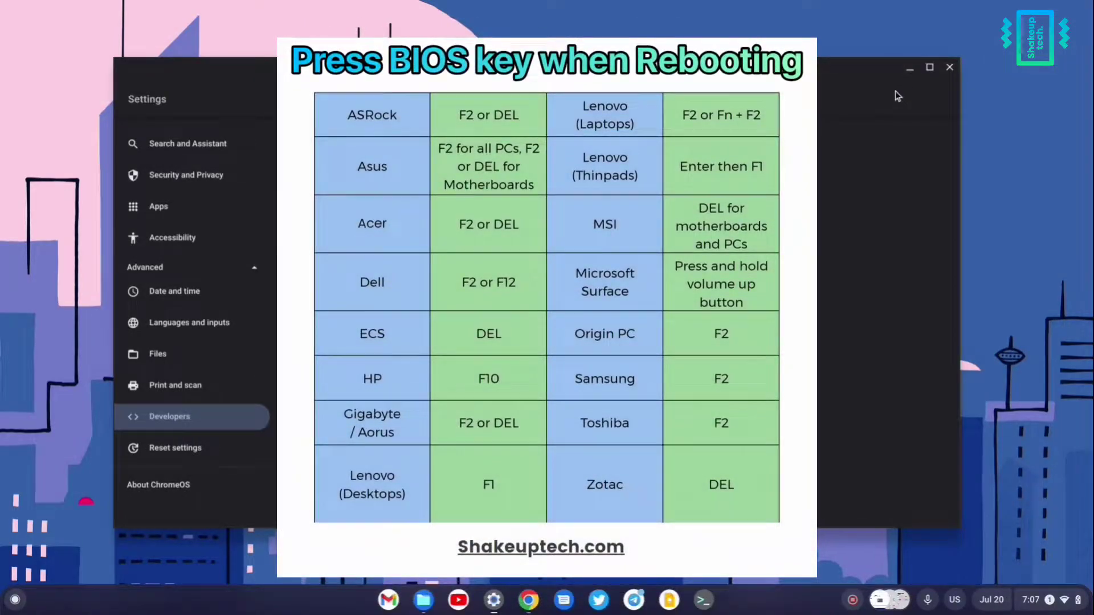
left_click(909, 69)
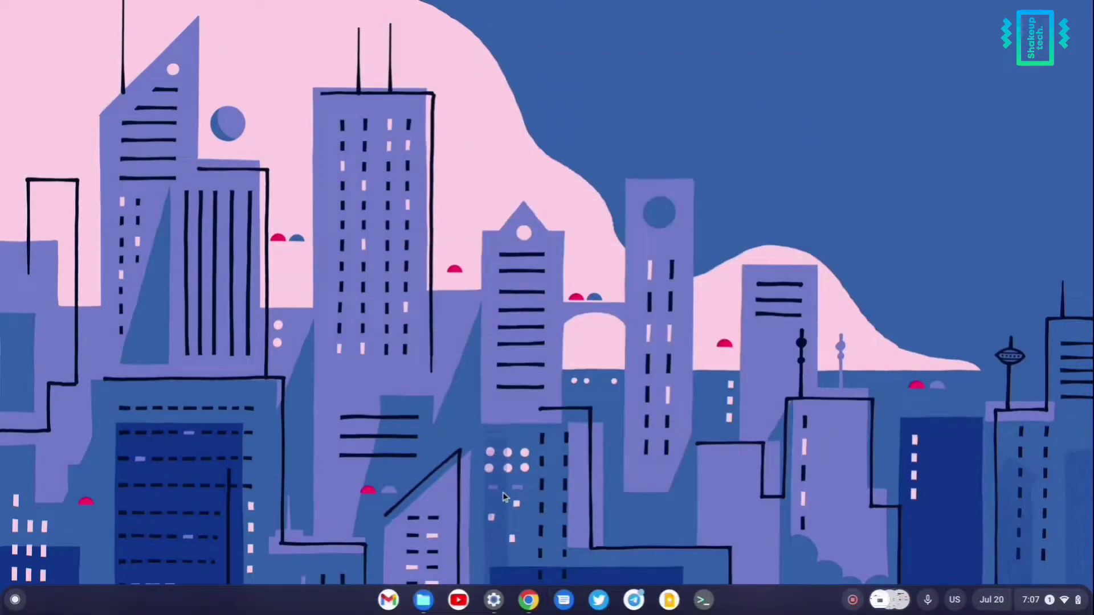
Step: Open the Terminal app, add a second tab, then close the tabs and the window
left_click(704, 600)
left_click(14, 601)
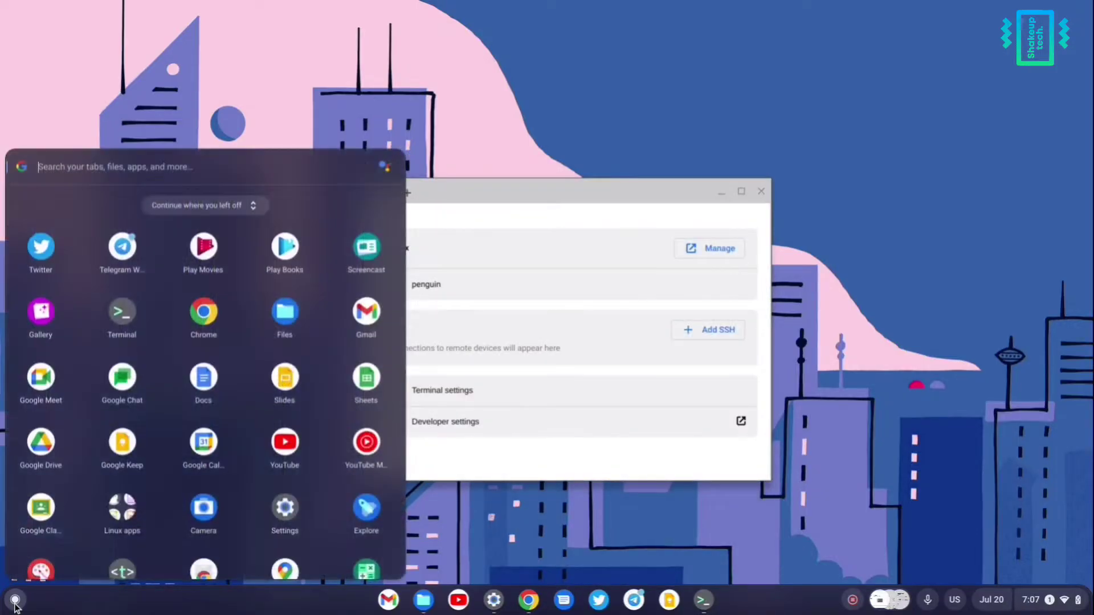
left_click(121, 322)
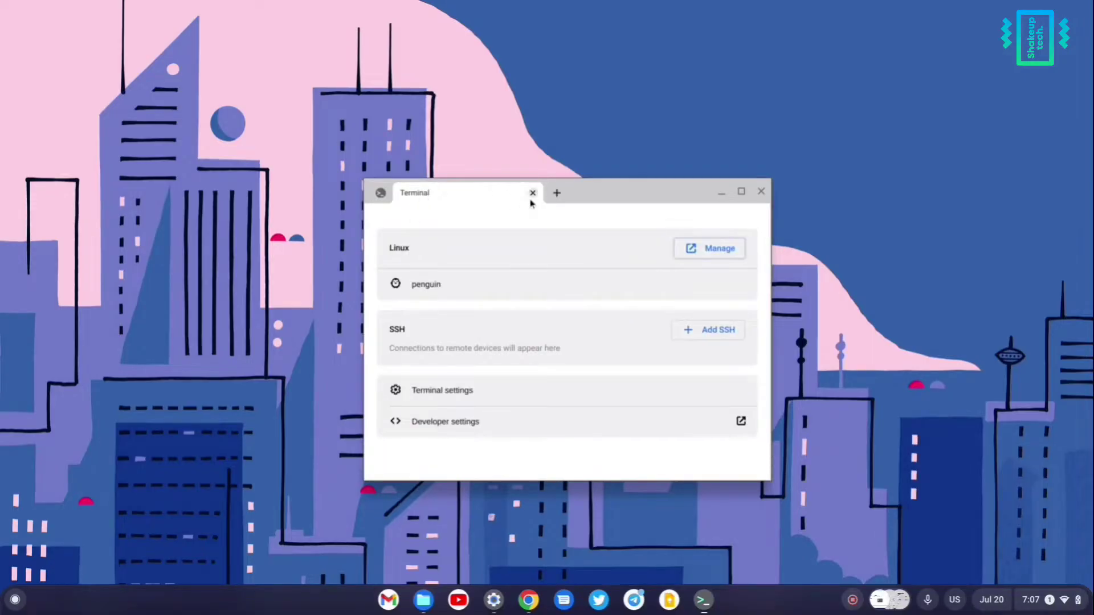
left_click(556, 193)
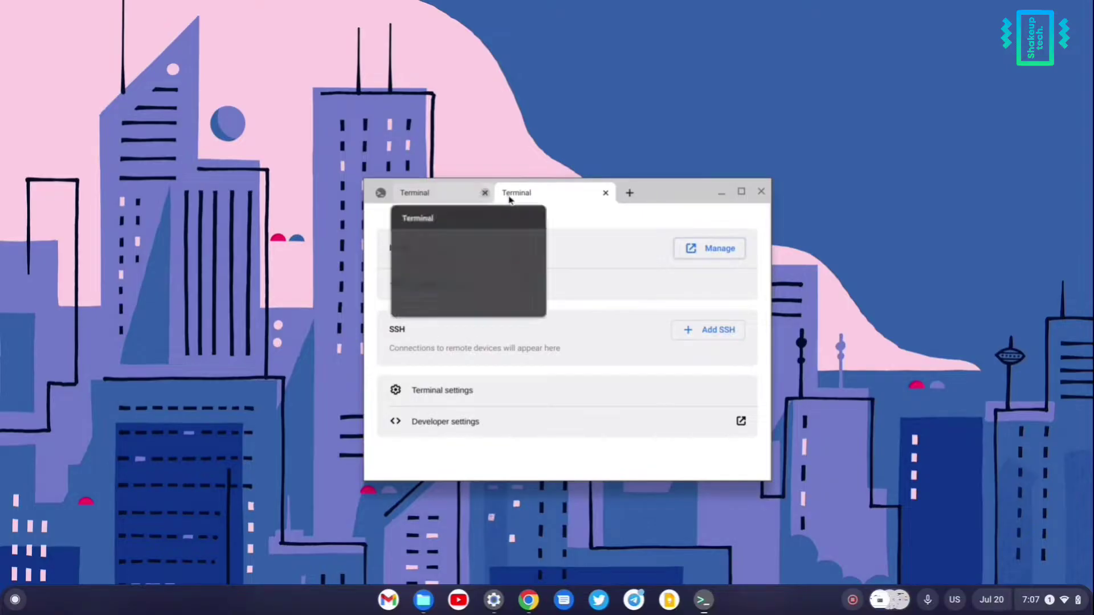
left_click(504, 192)
left_click(761, 192)
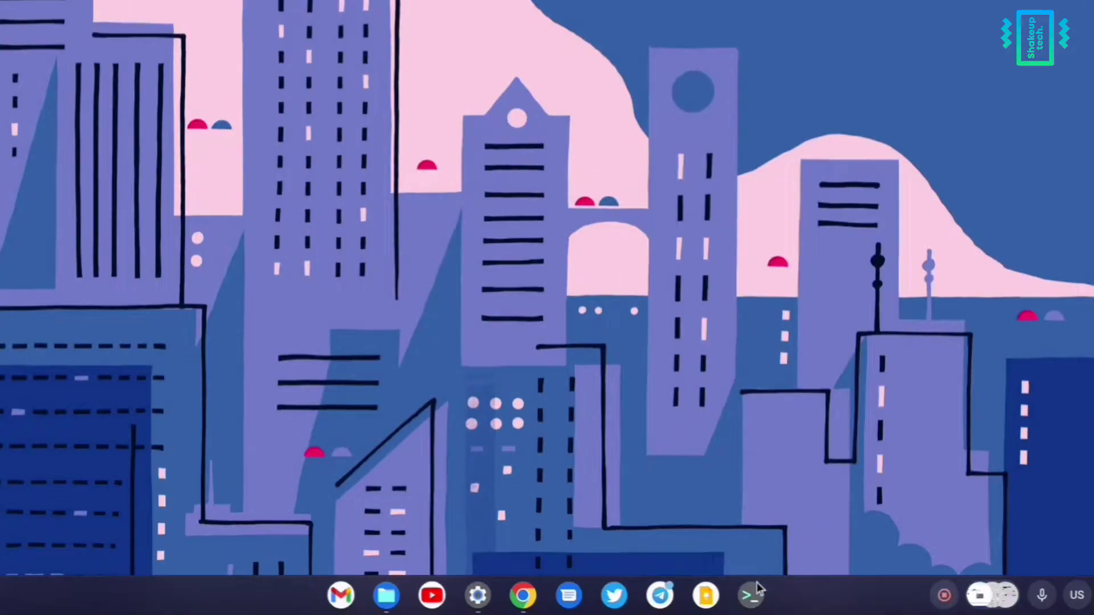
Step: Start a Linux terminal session in the penguin container from the Terminal shelf icon
right_click(706, 600)
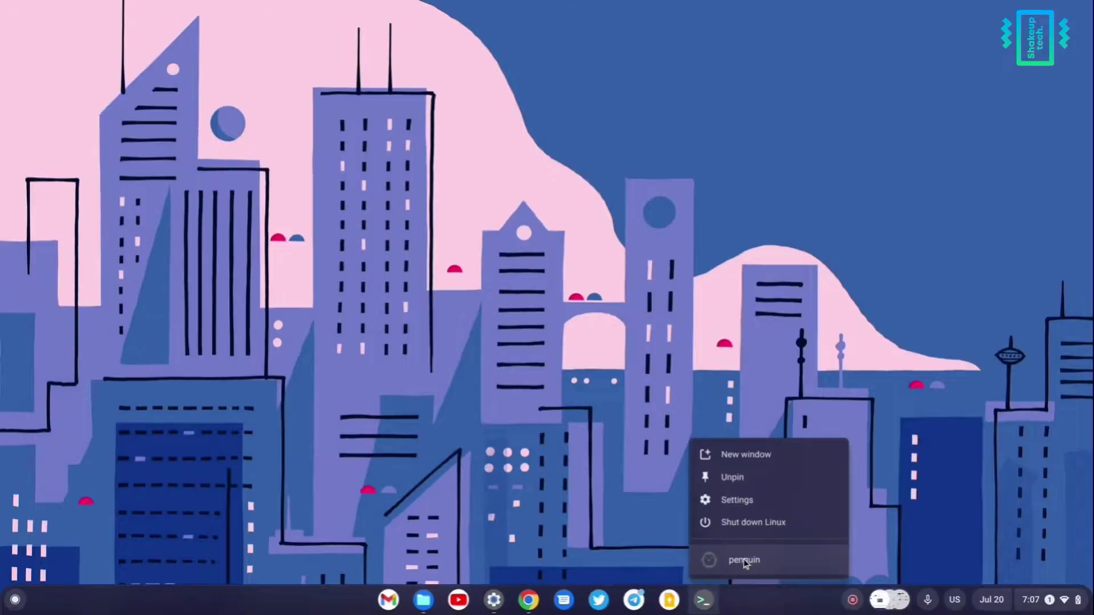
left_click(802, 543)
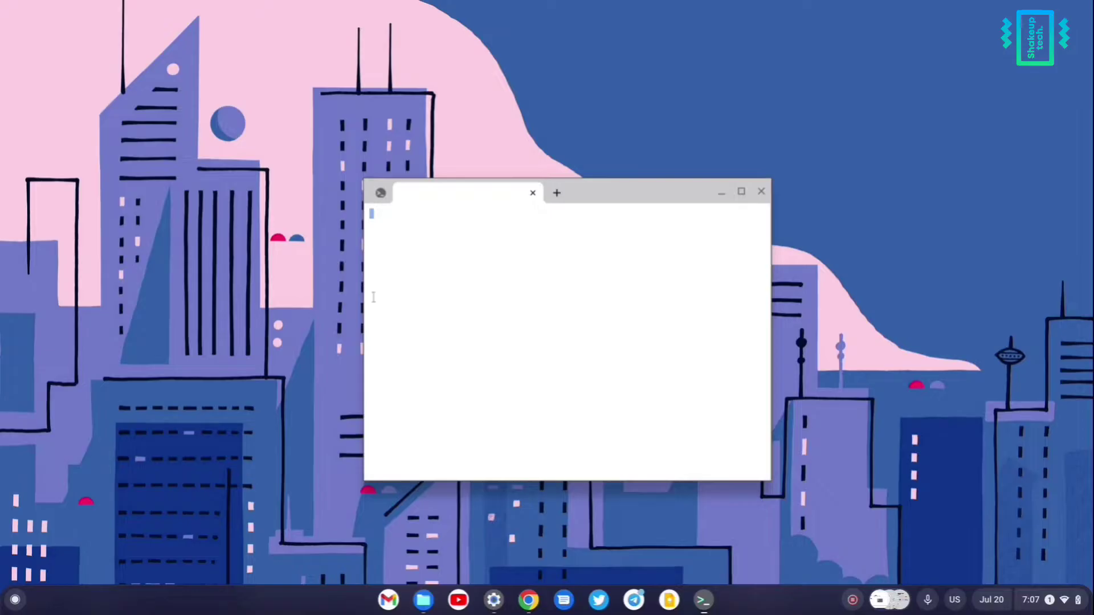
left_click(15, 599)
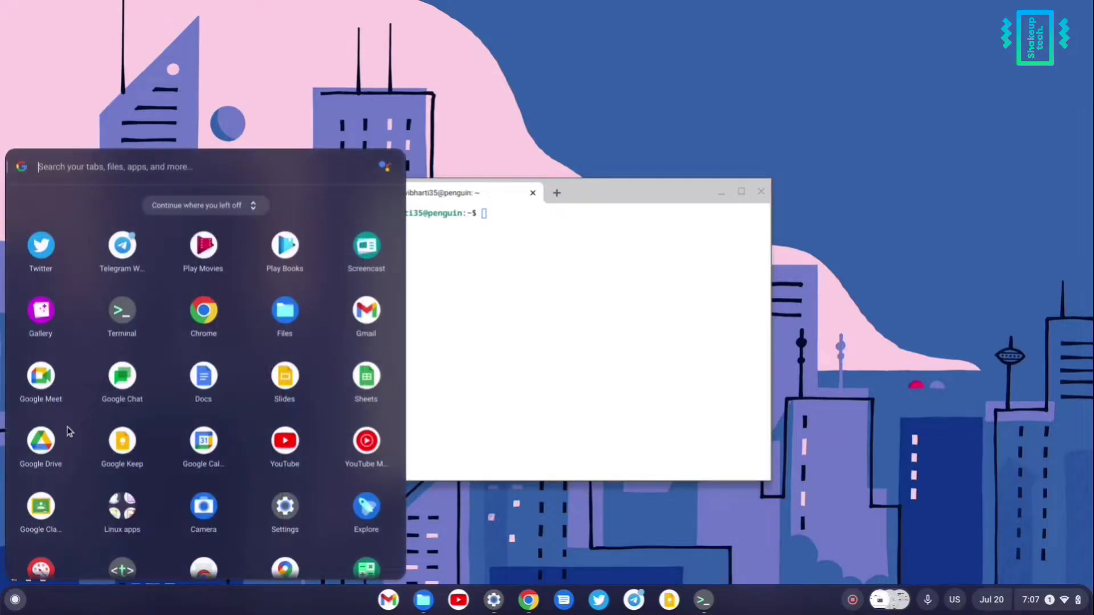
right_click(118, 311)
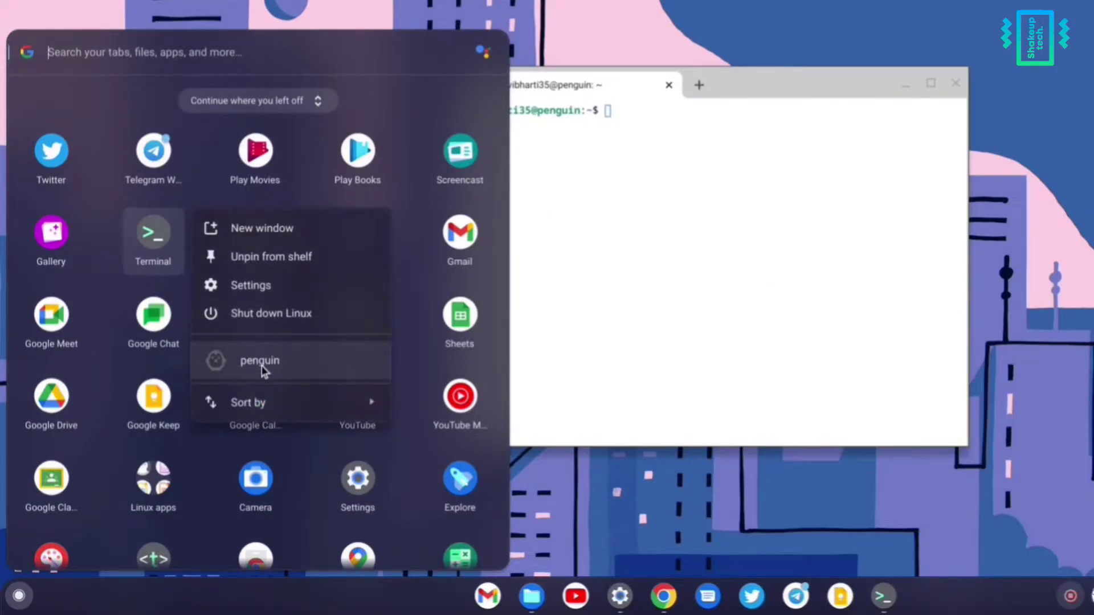
left_click(660, 239)
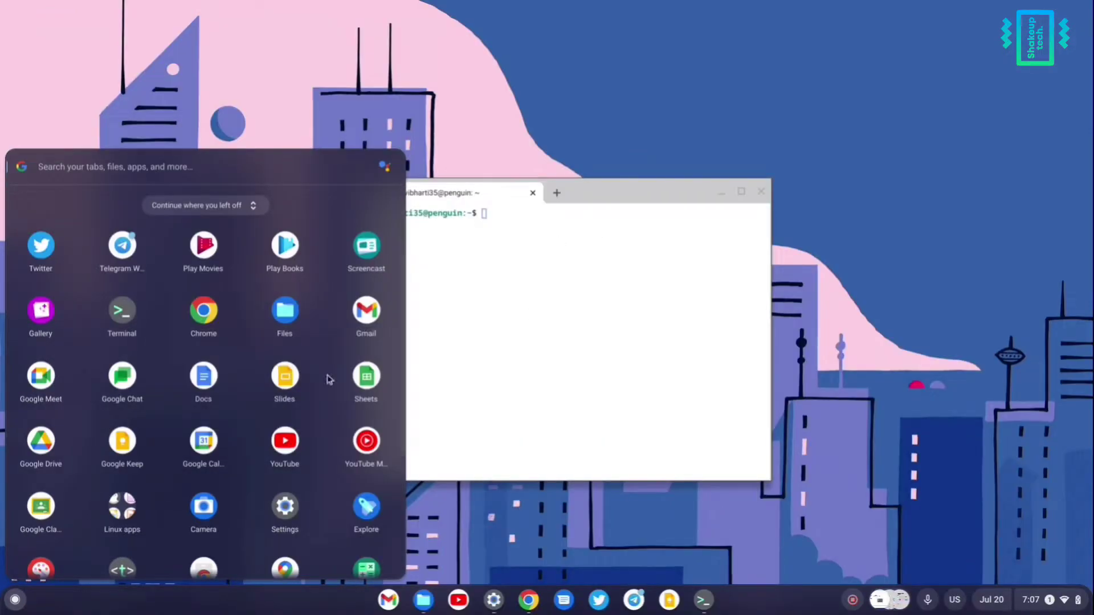
left_click(14, 600)
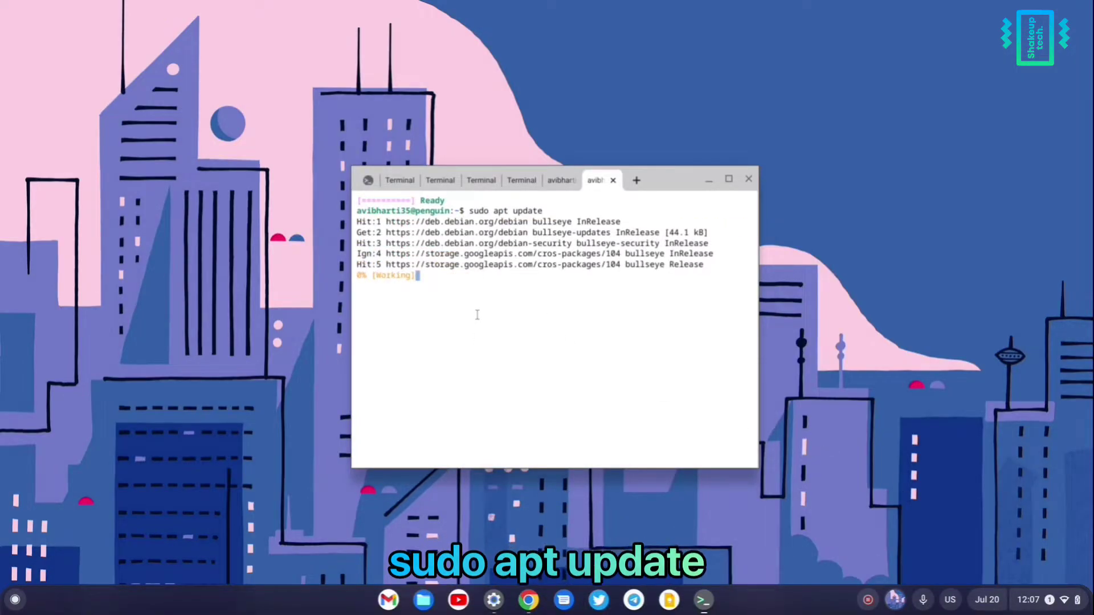
Step: Run 'sudo apt upgrade' to find nothing to upgrade, then return to Chrome's Minecraft download page
type("sudo apt upgrade")
key("Return")
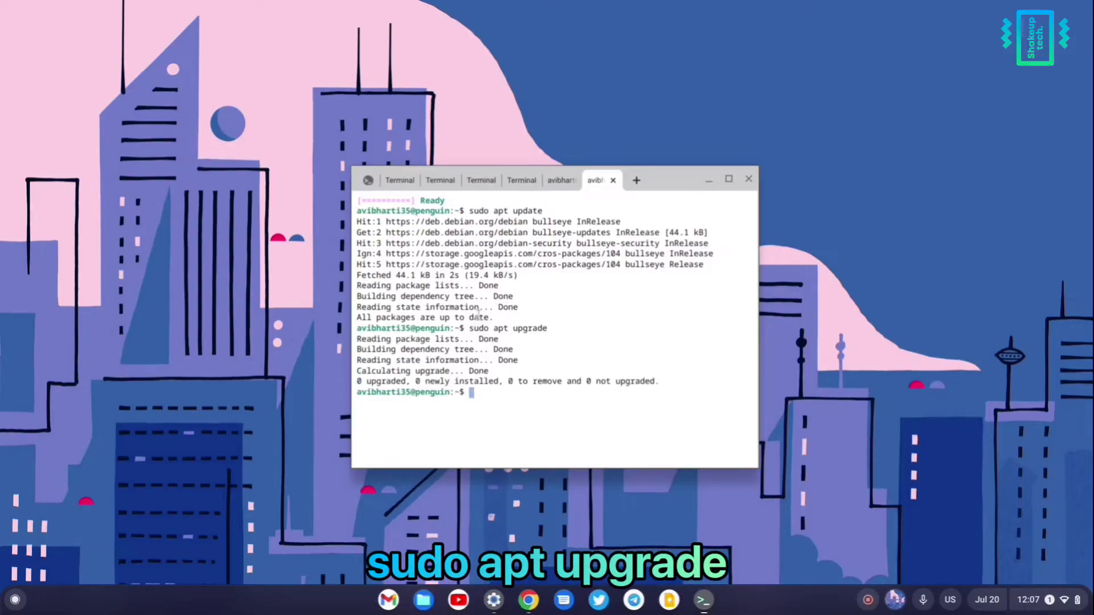
left_click(528, 599)
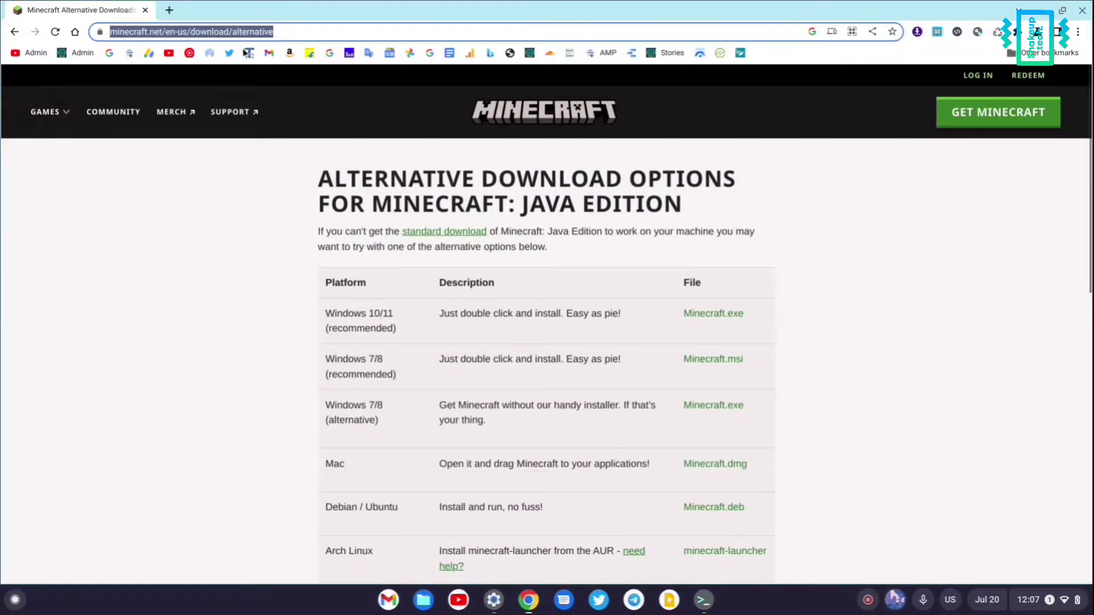
Step: Download Minecraft.deb from the Debian / Ubuntu row and show it in the Downloads folder
left_click(281, 208)
scroll(342, 300, "down", 3)
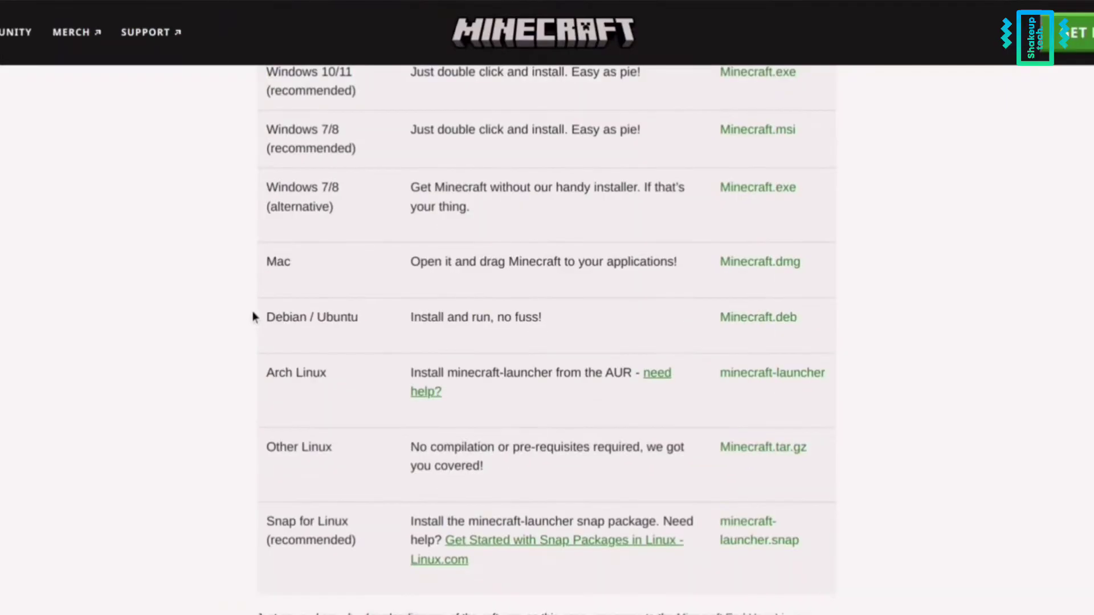
left_click_drag(254, 316, 366, 329)
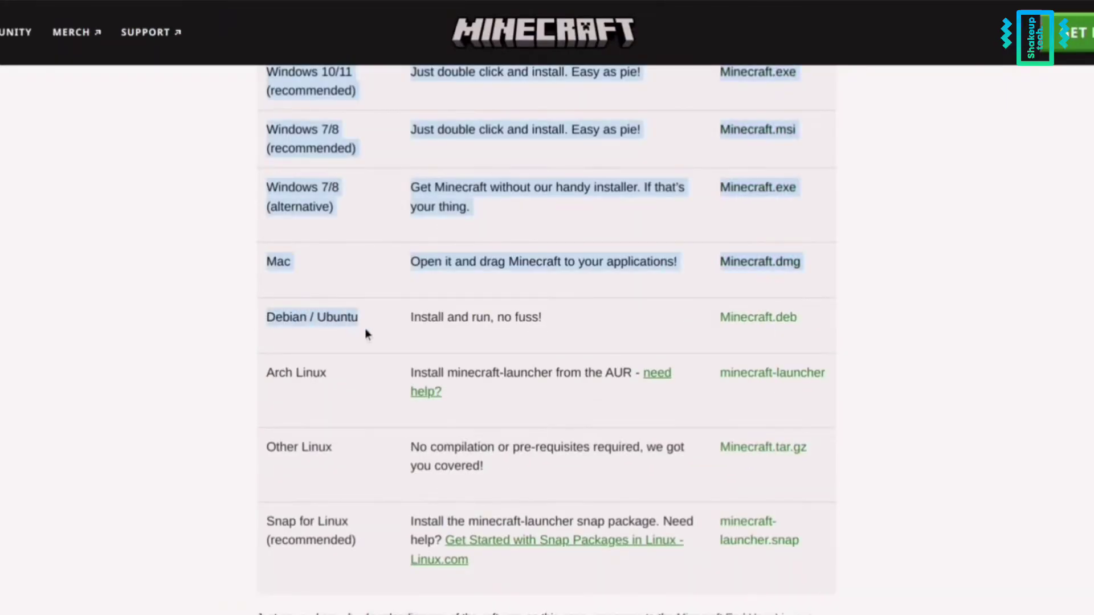
left_click(371, 332)
double_click(754, 325)
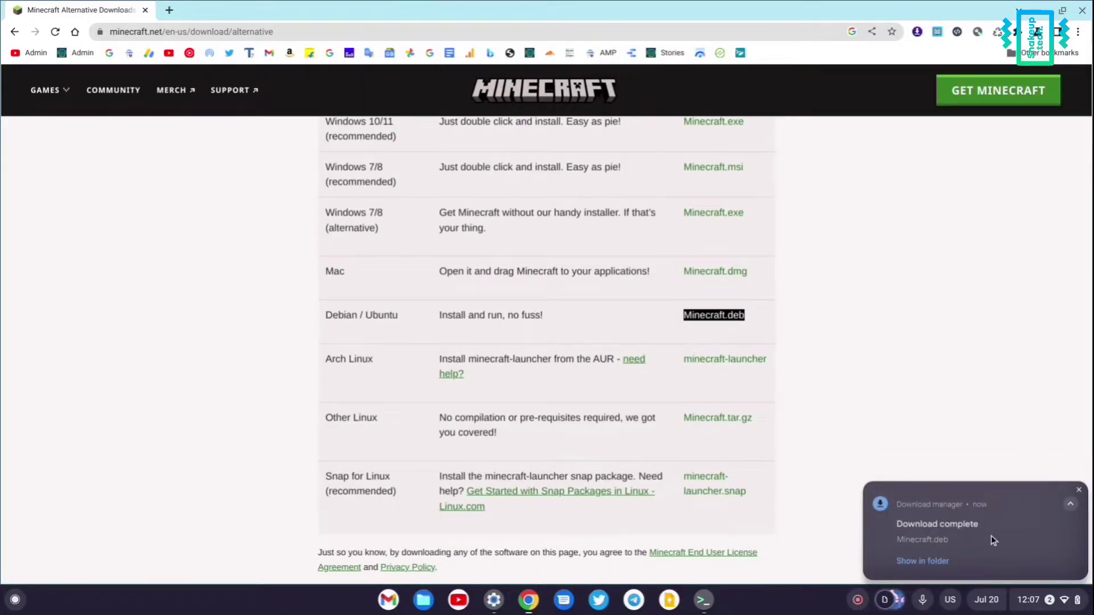
left_click(990, 535)
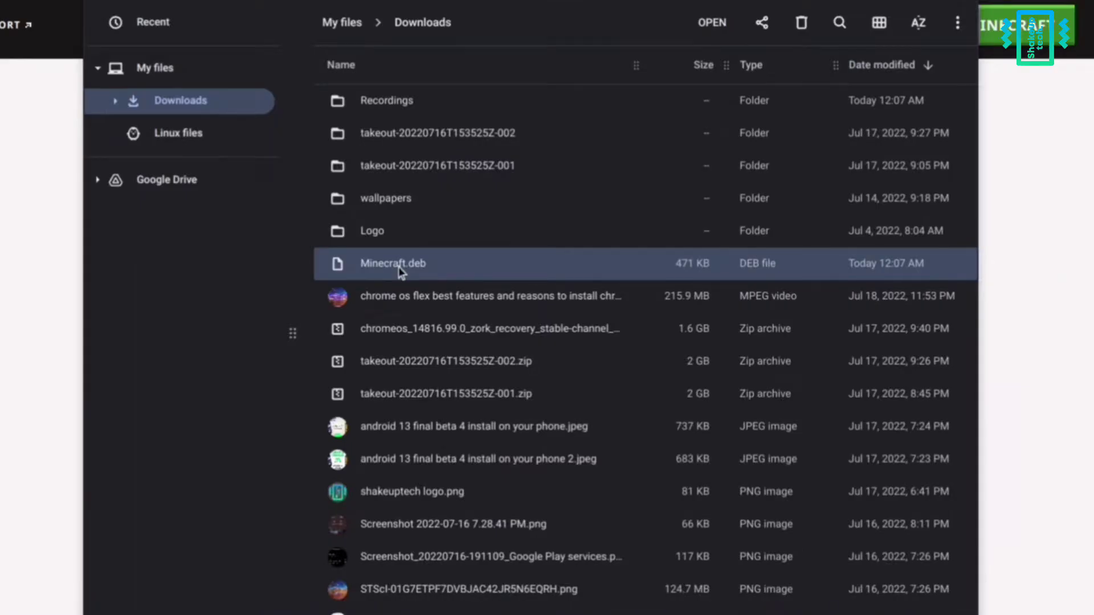
Step: Install Minecraft.deb with Linux as minecraft-launcher 1.0.1221, then minimize Files
right_click(400, 271)
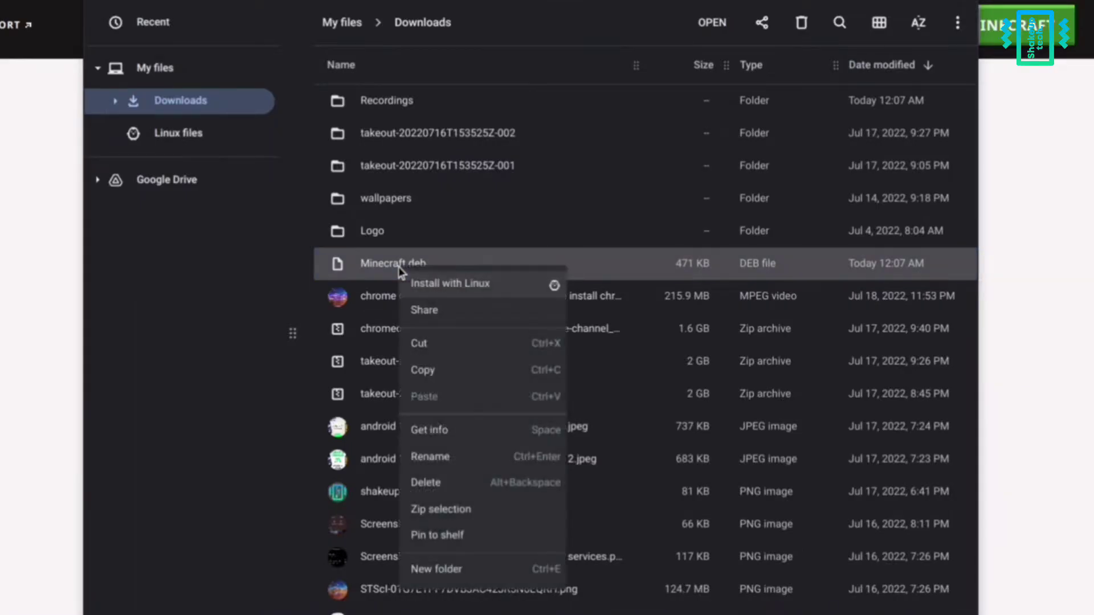
left_click(480, 294)
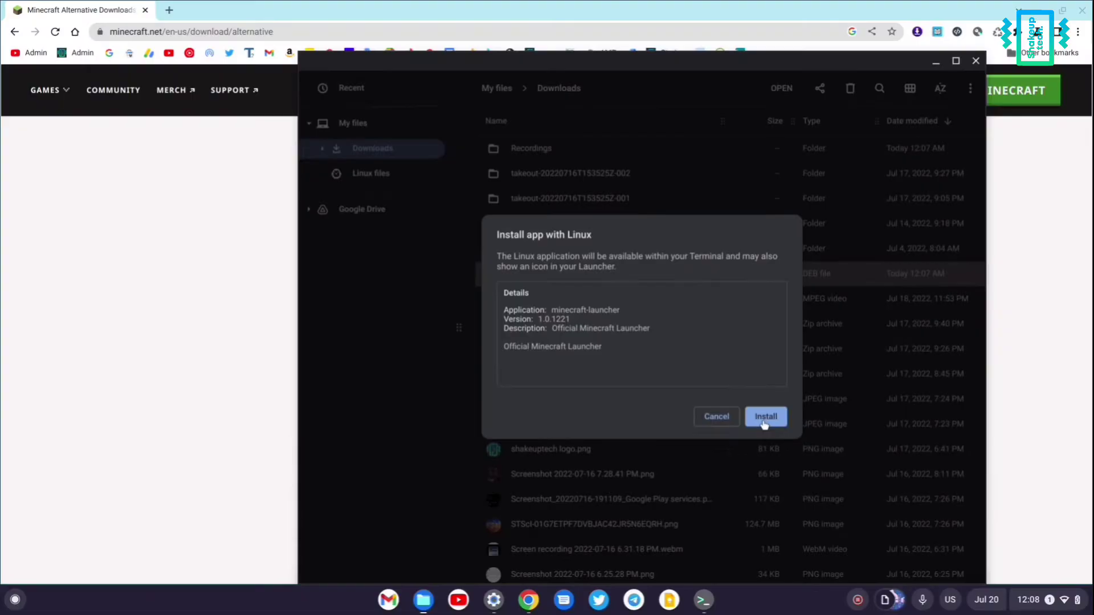
left_click(692, 450)
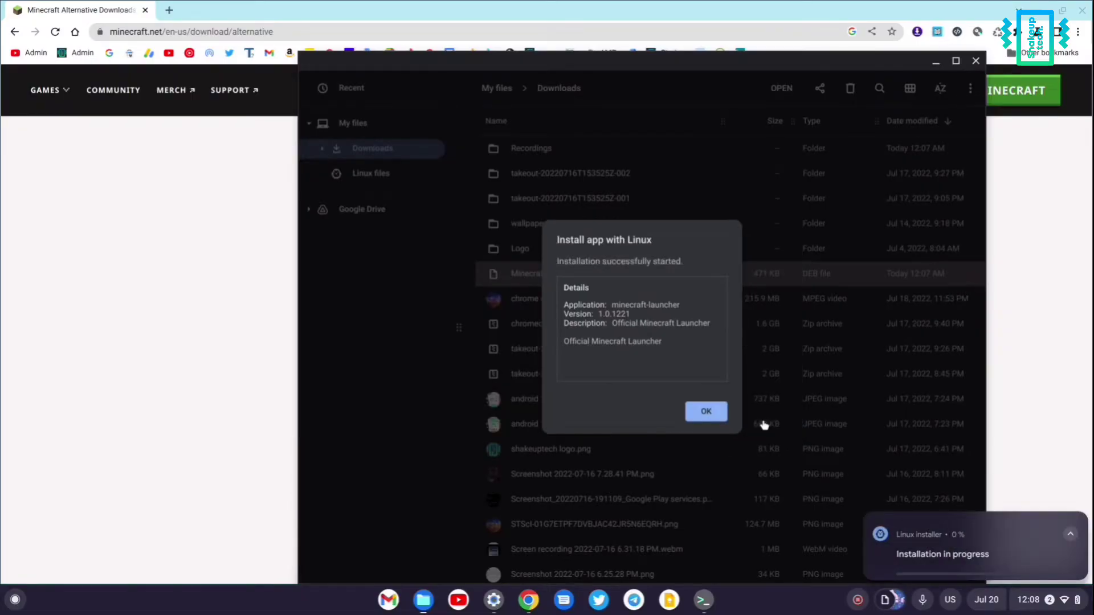
left_click(706, 411)
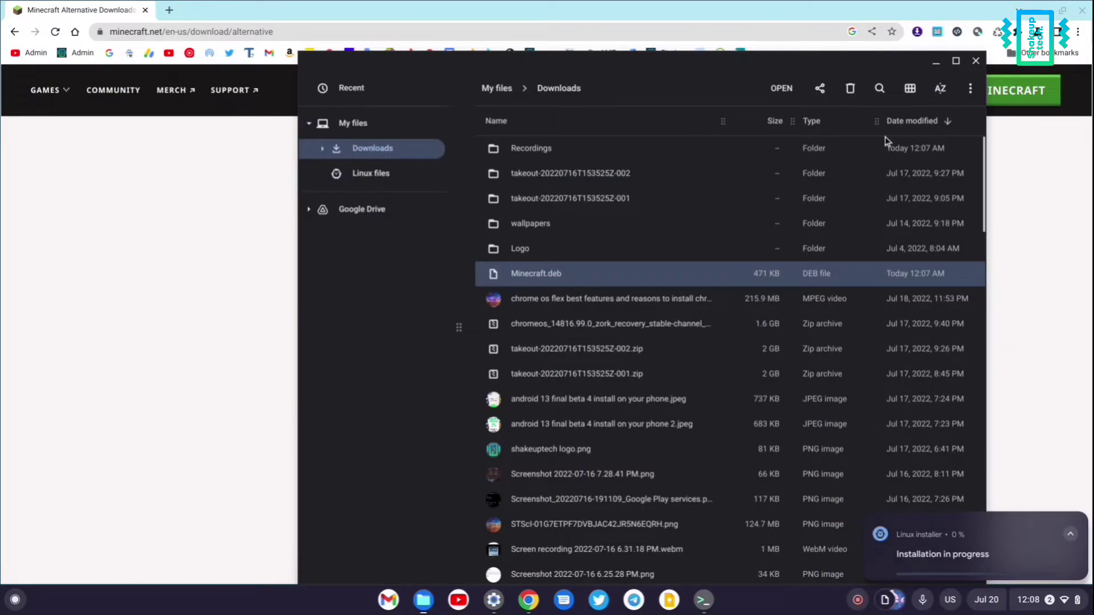
left_click(934, 64)
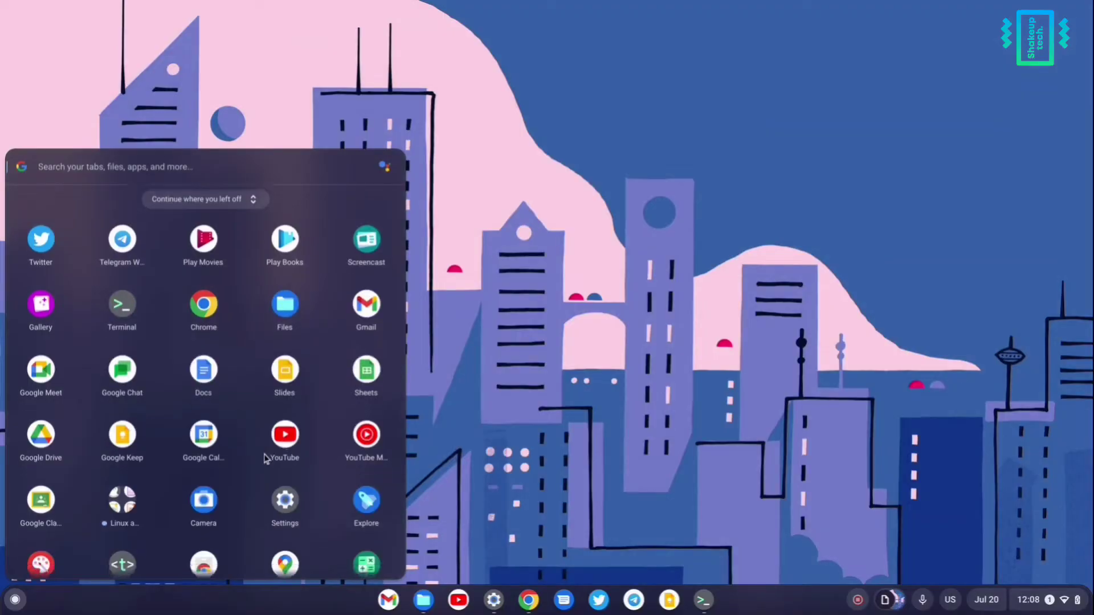
Step: Launch Minecraft Launcher from the Linux apps folder, then launch it again from the app list
scroll(265, 458, "down", 3)
left_click(125, 345)
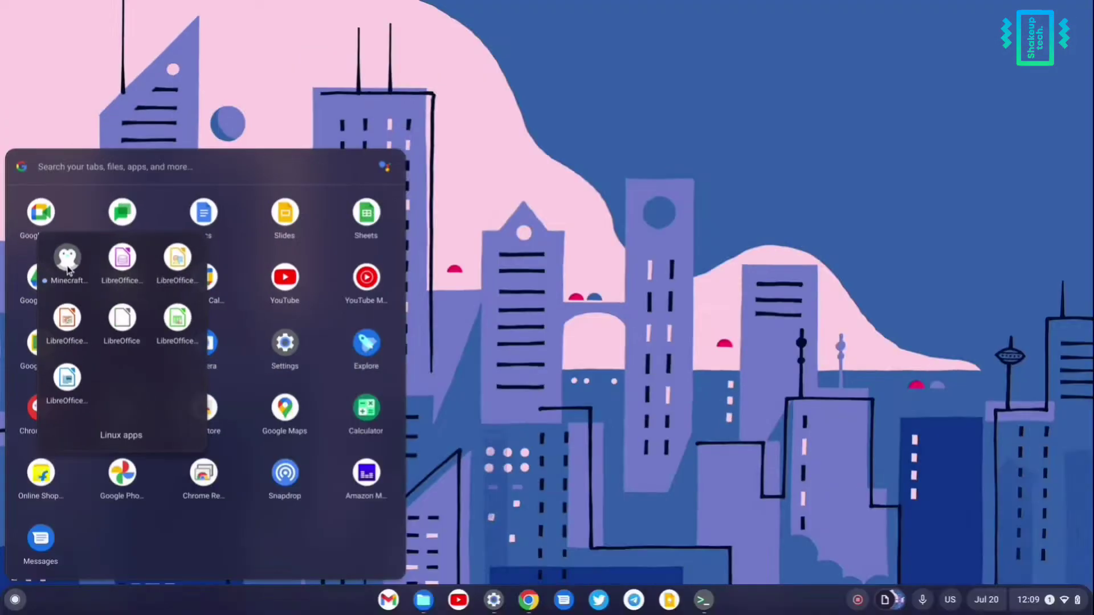
left_click(83, 259)
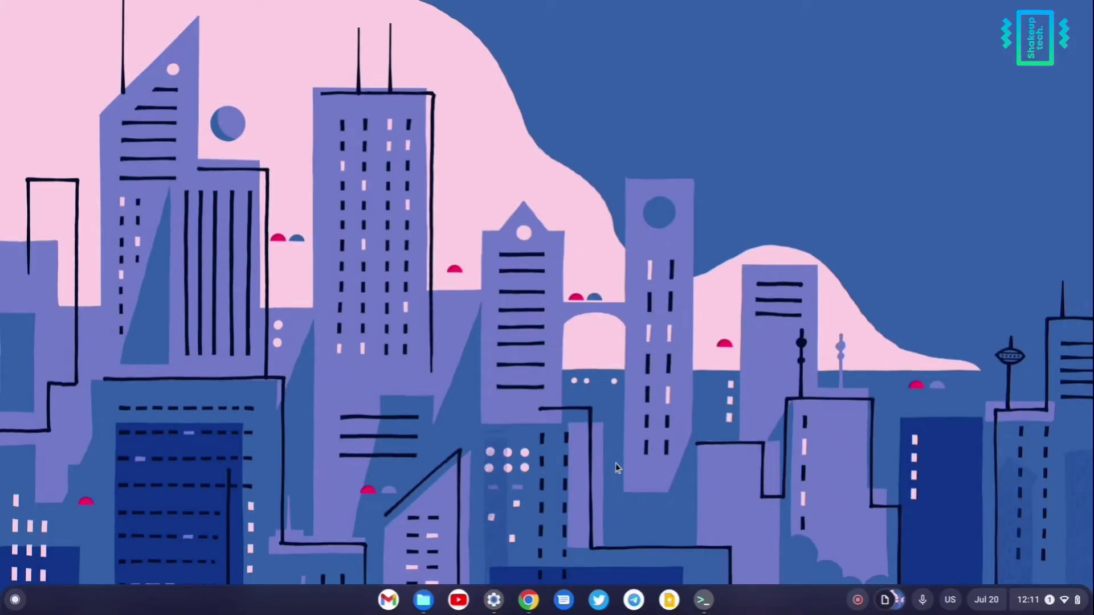
left_click(15, 600)
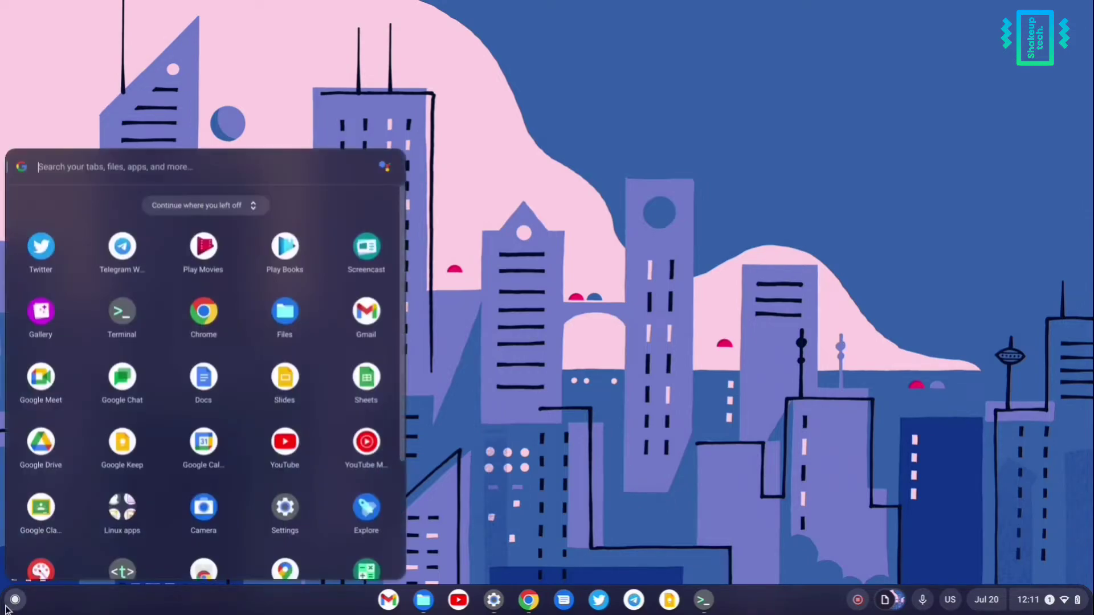
scroll(152, 459, "down", 2)
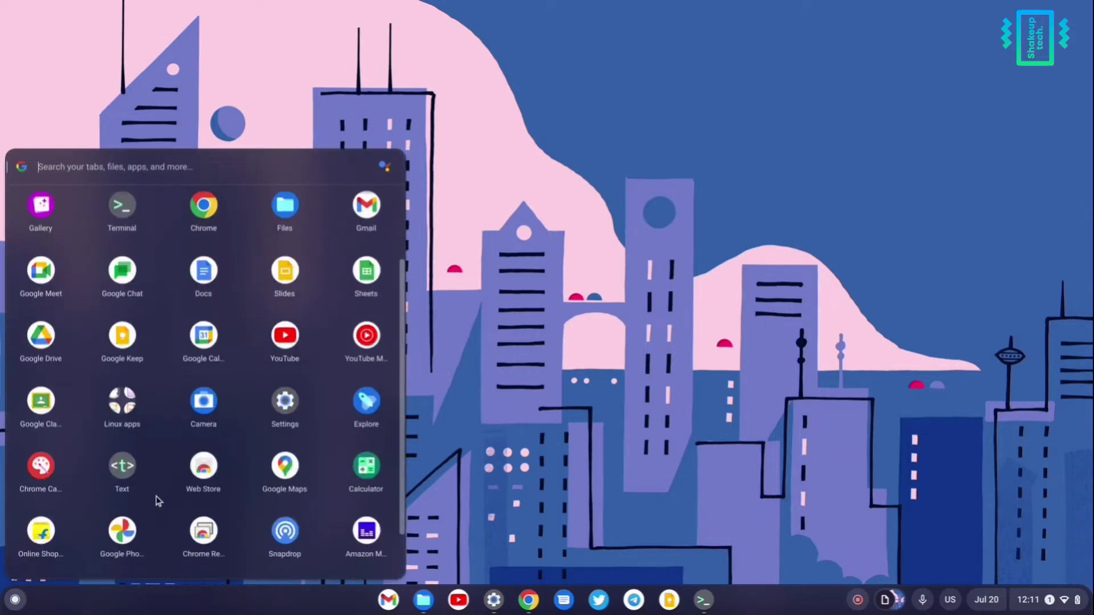
left_click(121, 402)
left_click(77, 323)
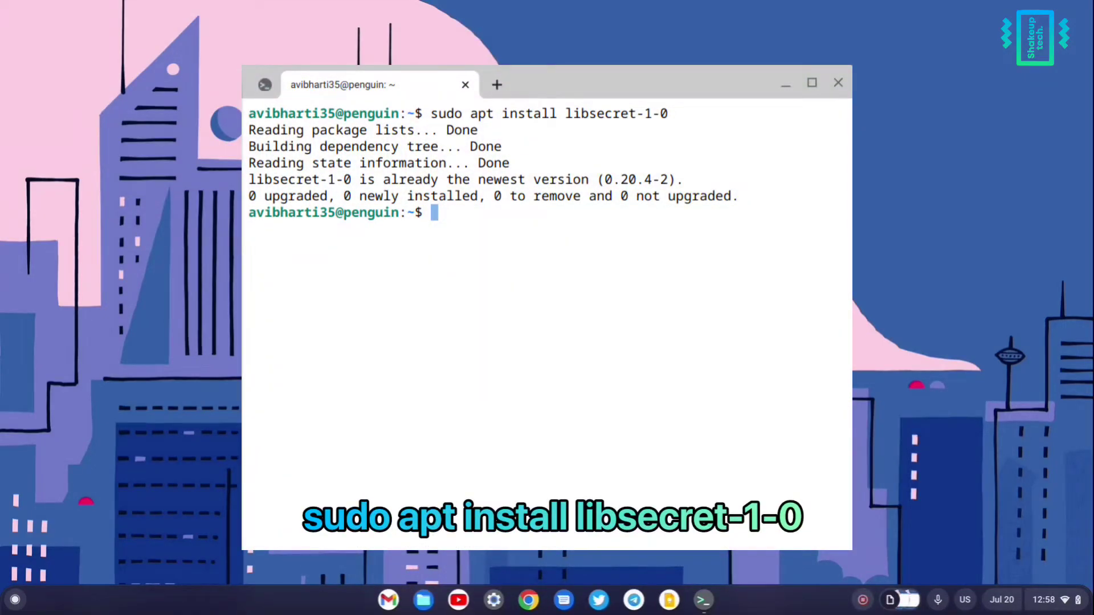
Step: Minimize the Terminal after confirming libsecret-1-0 is already installed
key("alt+minus")
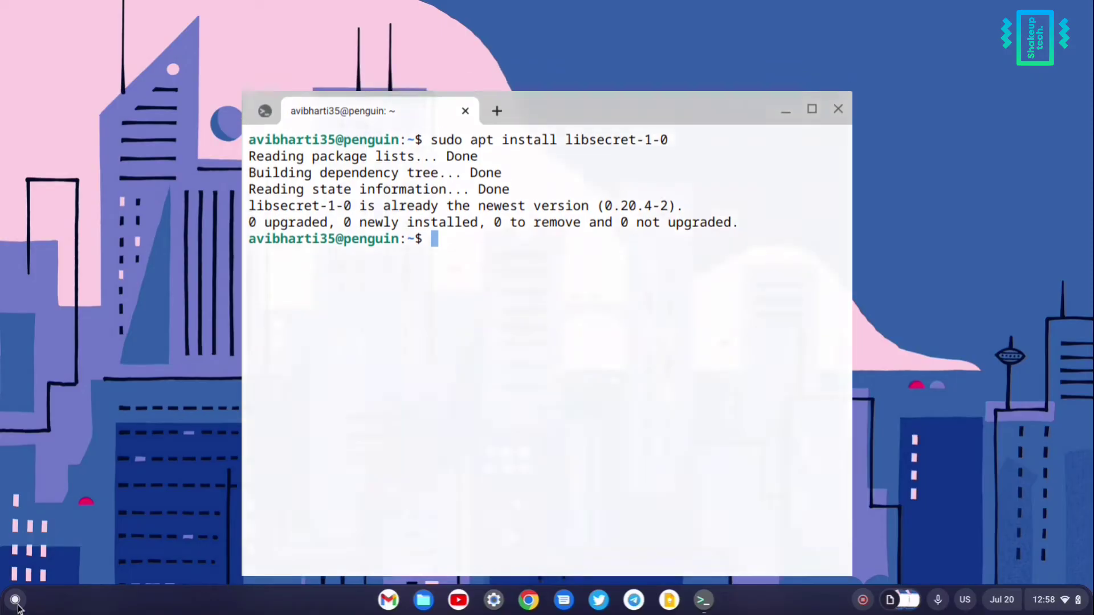
Step: Launch Minecraft Launcher from the Linux apps folder to reach the Java Edition page
left_click(16, 605)
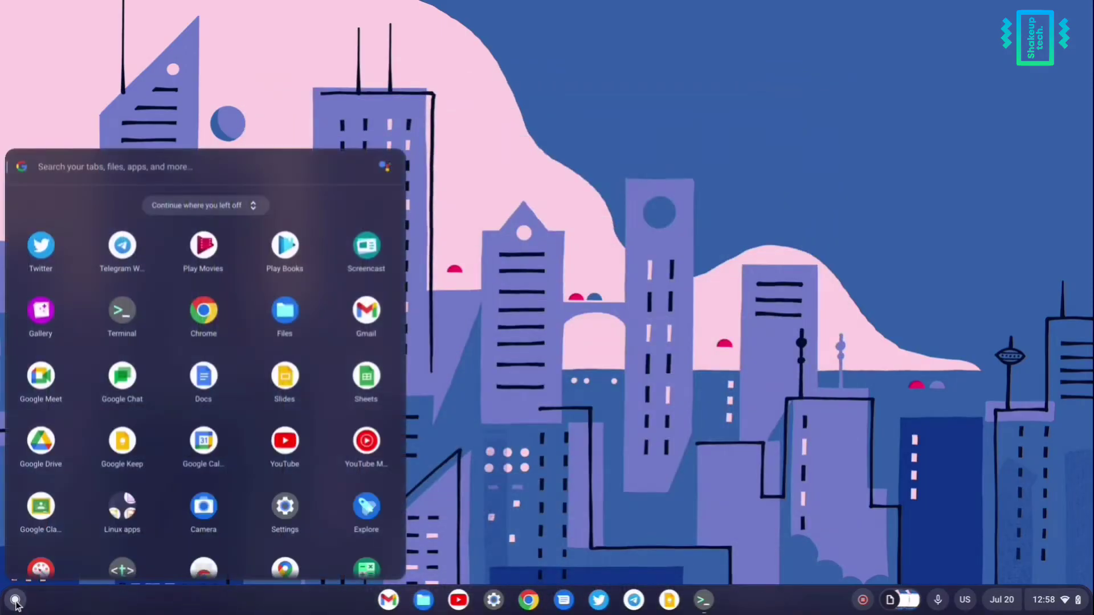
left_click(127, 509)
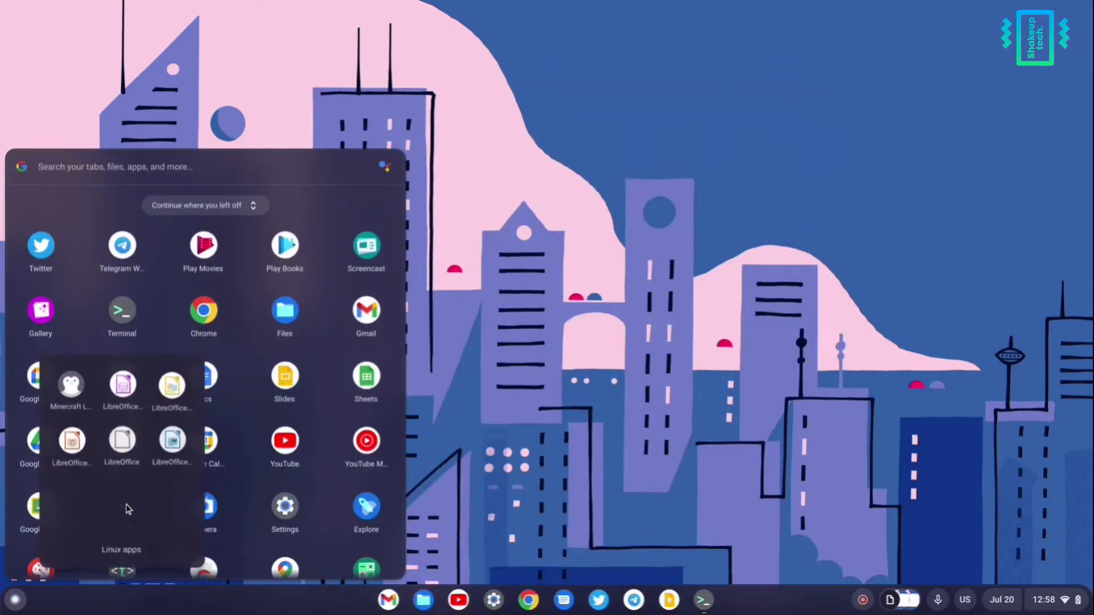
left_click(67, 377)
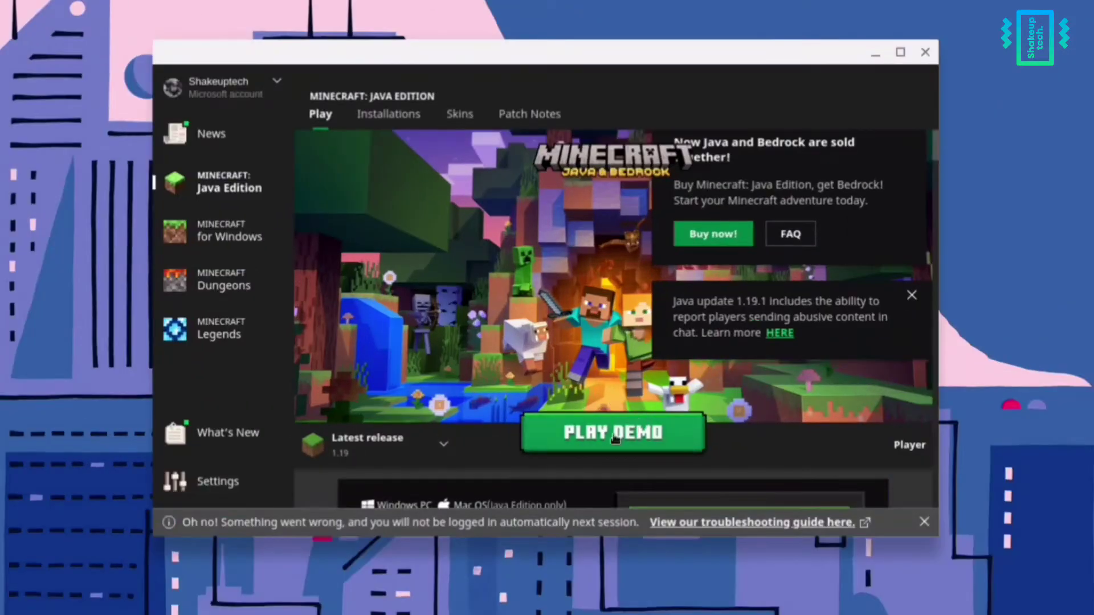
Step: Start the Java Edition 1.19 demo, minimizing the store page that opened meanwhile
left_click(600, 411)
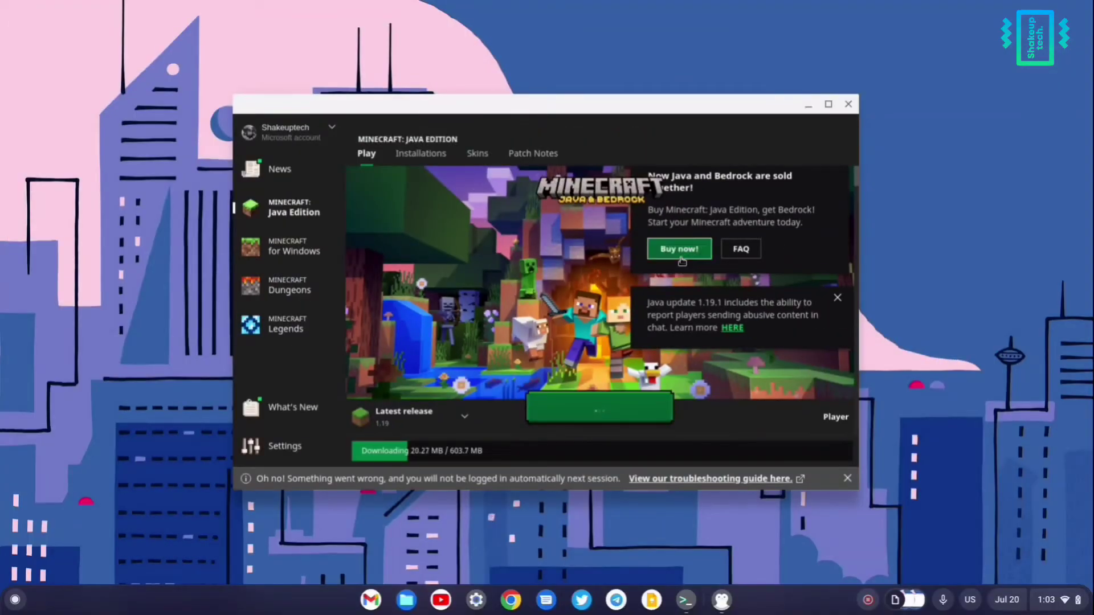
left_click(713, 238)
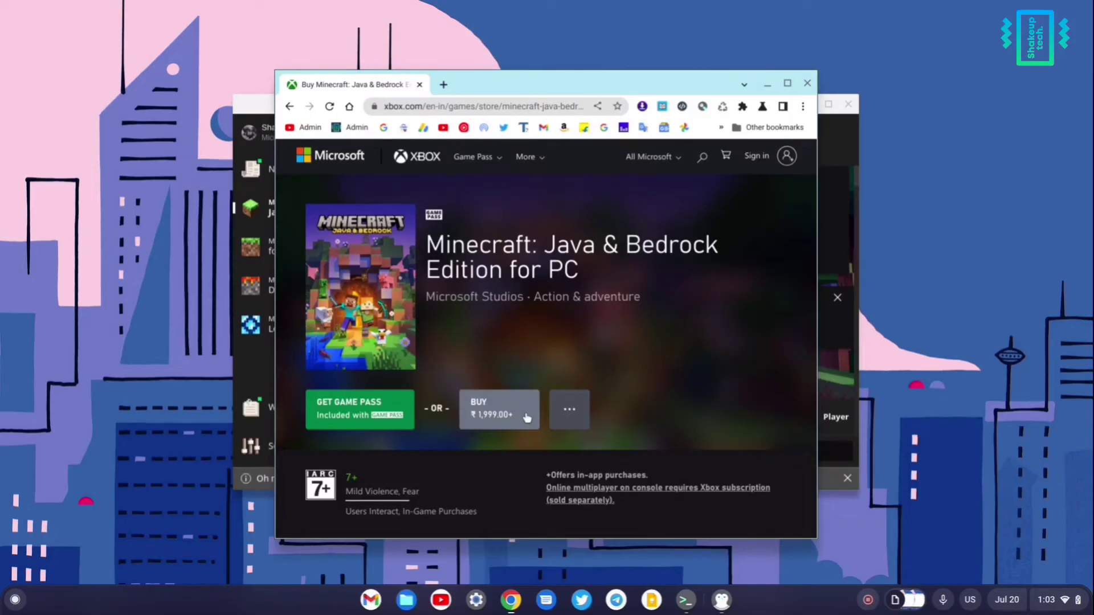
left_click(766, 84)
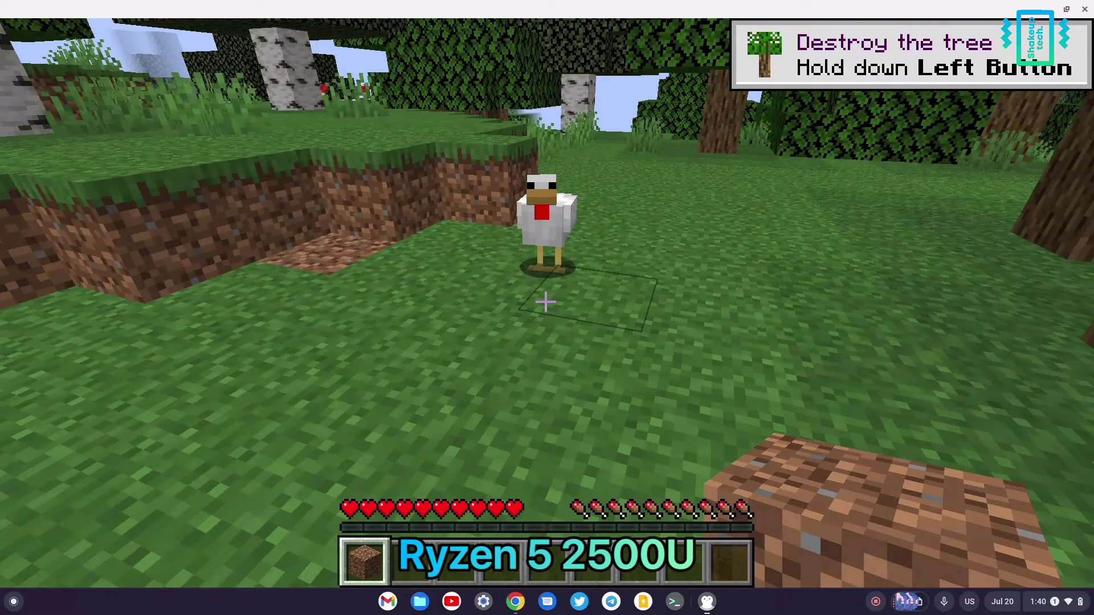
Step: Walk forward in the demo world toward the chicken and the trees
key("w")
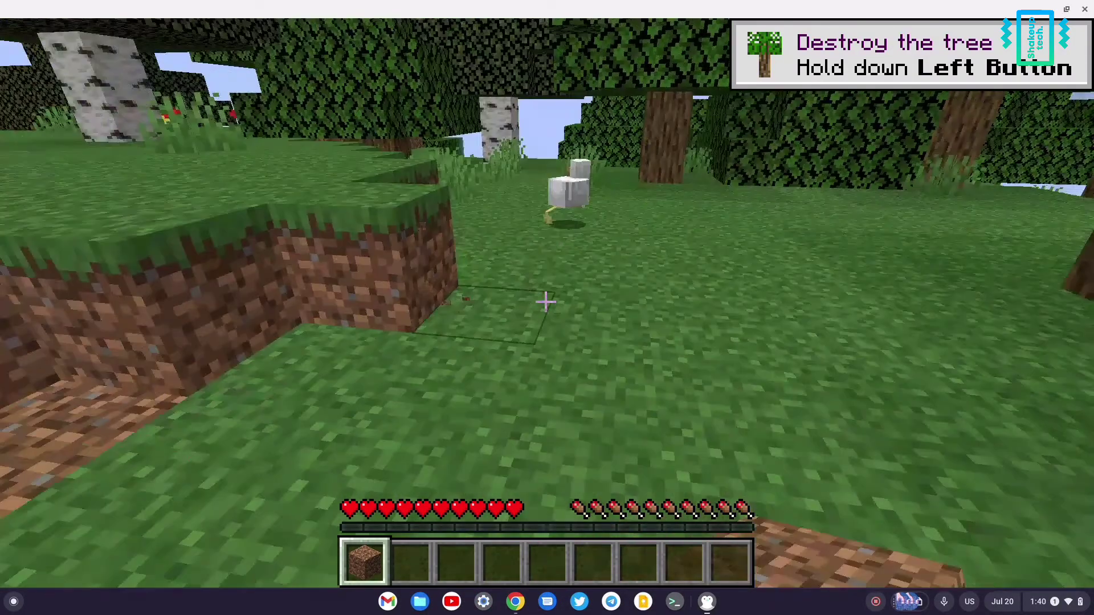
key("w")
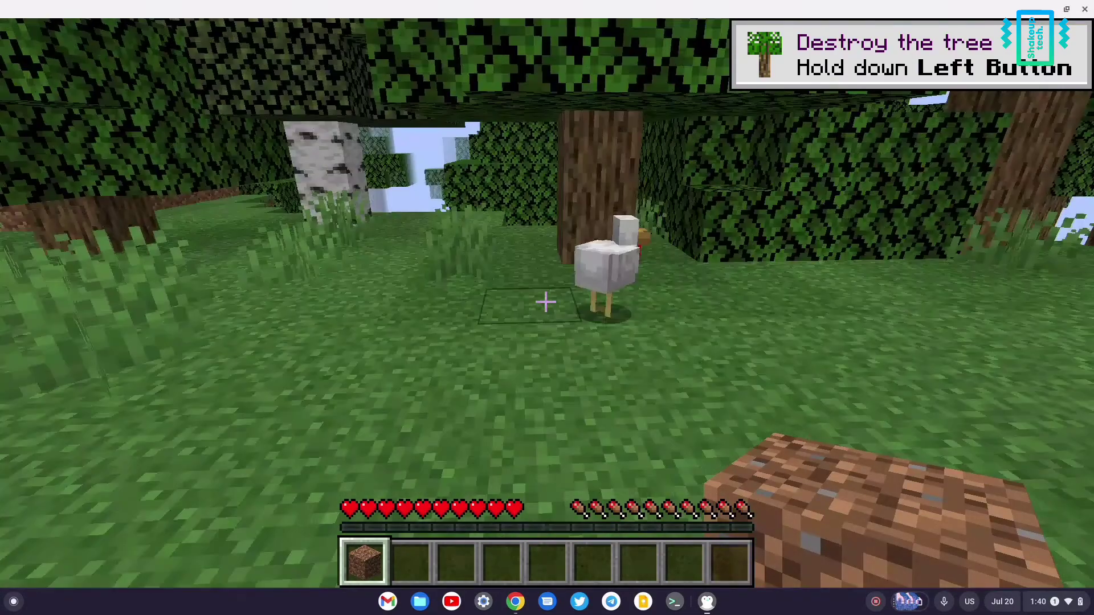